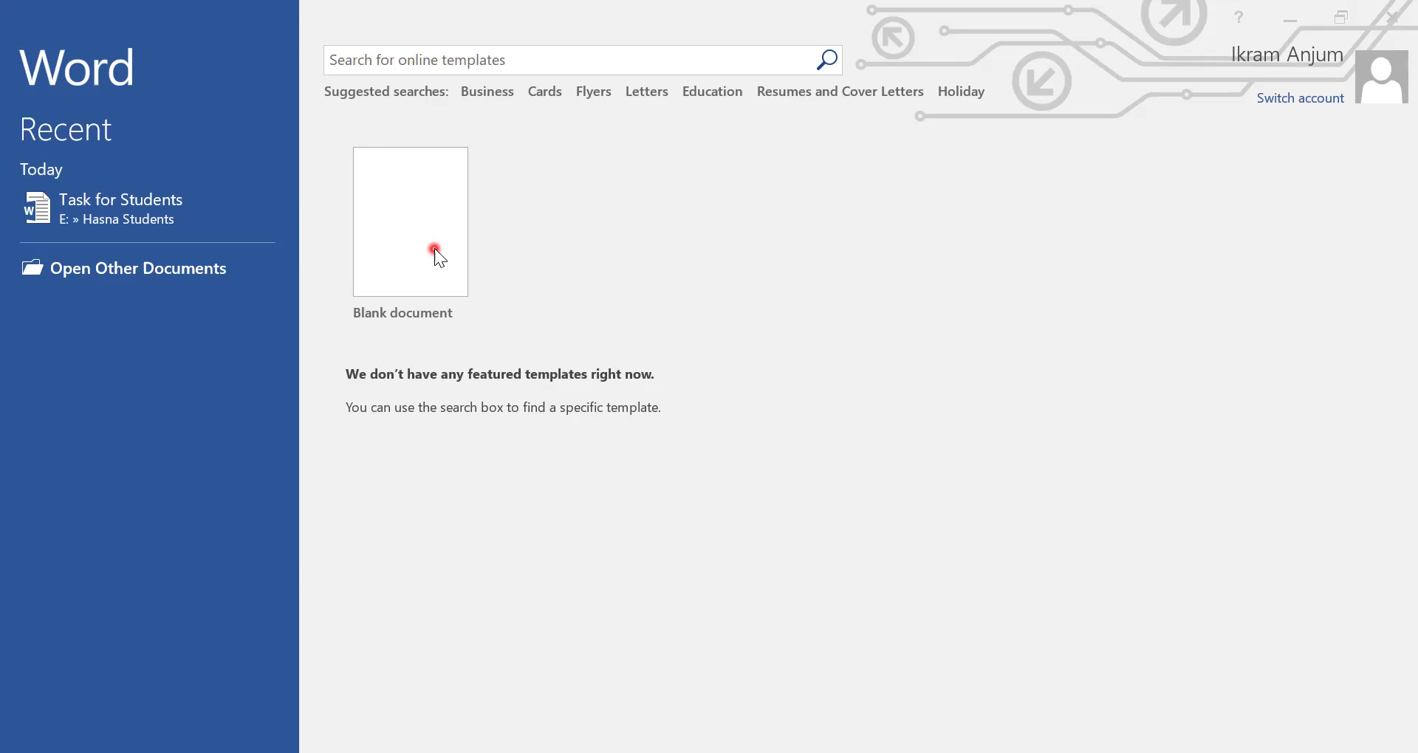
Step: Create a new blank document, Document2, from the Word start screen
left_click(433, 248)
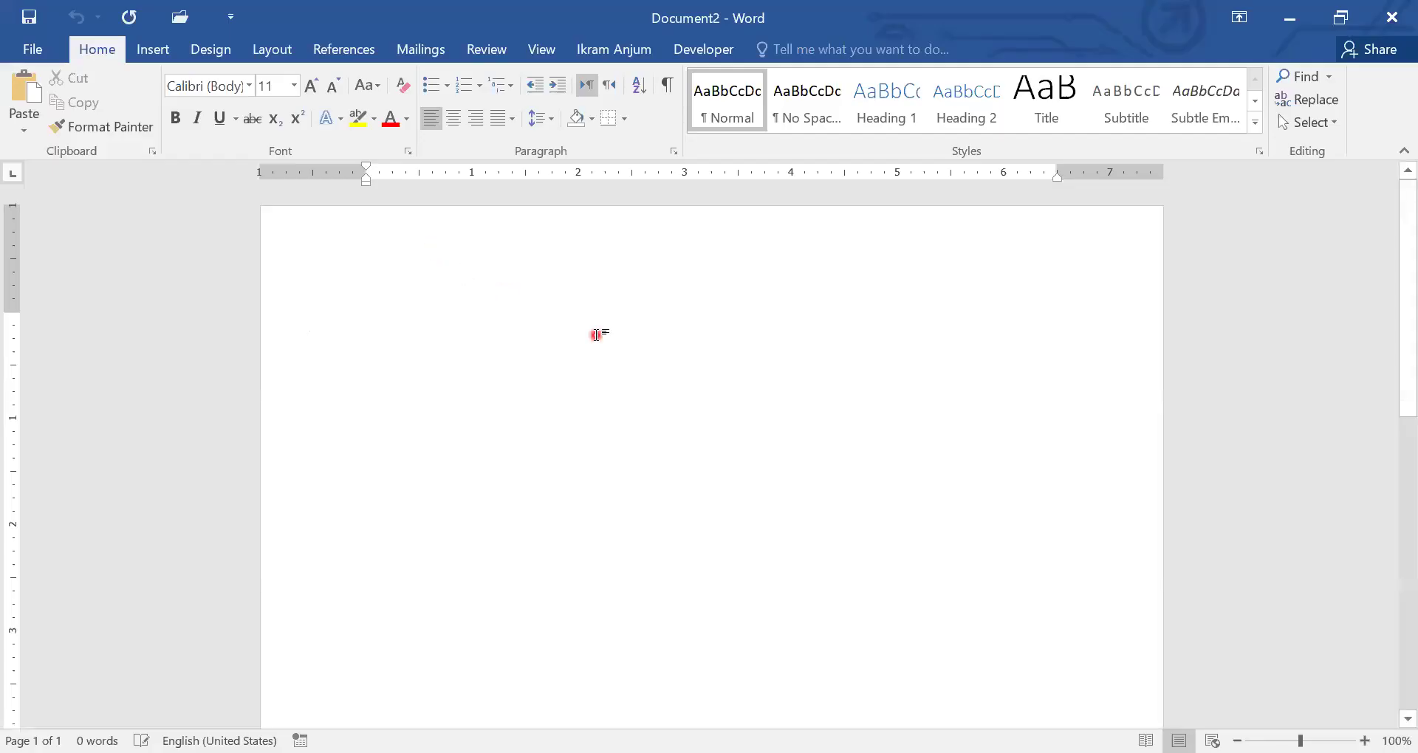
Step: Paste the 58-word paragraph beginning 'Life is like a race!' into Document2
type("Life is like a race! you keep on running. You try to get as fast as possible however, it is the special race, it’s a race against time, not everyone can run long time, some have many years left, some may have minutes, but the point is running as fast as you can before your time runs out.")
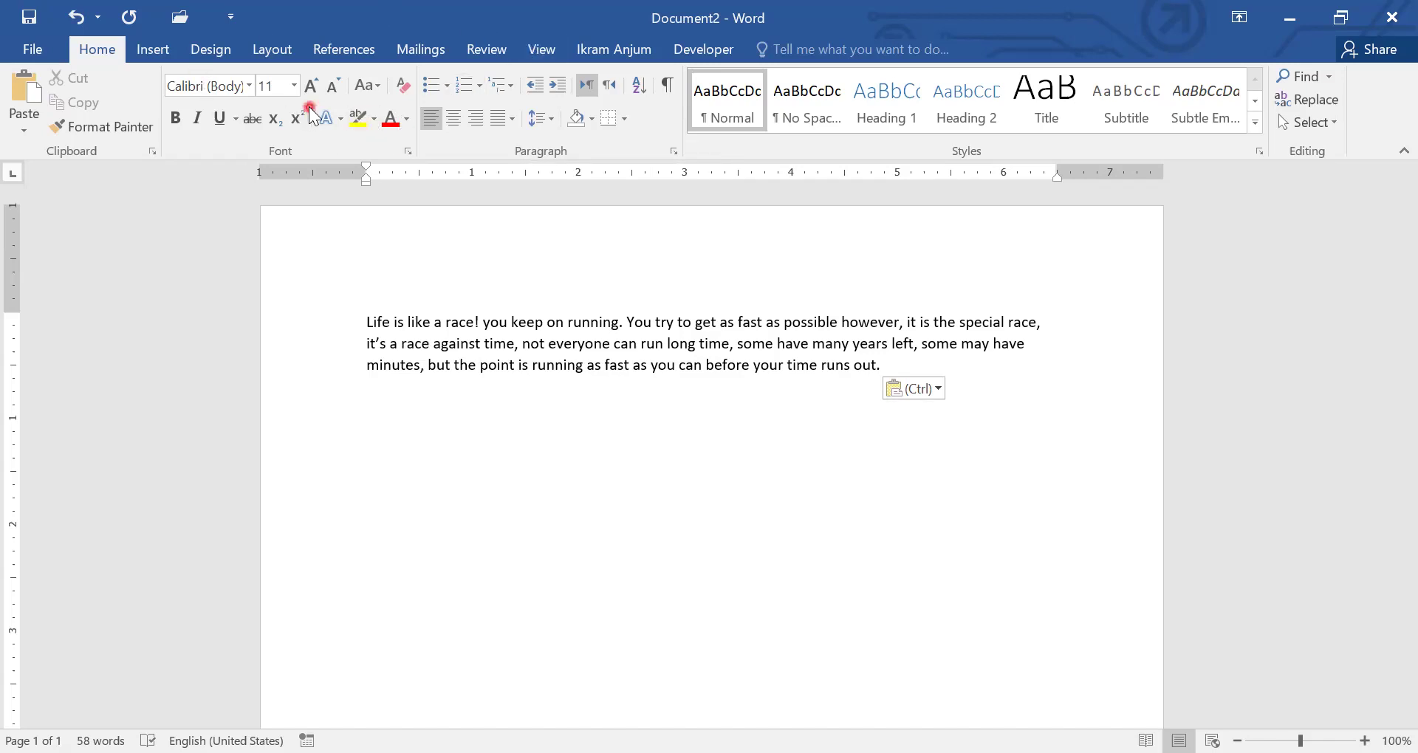
left_click(362, 108)
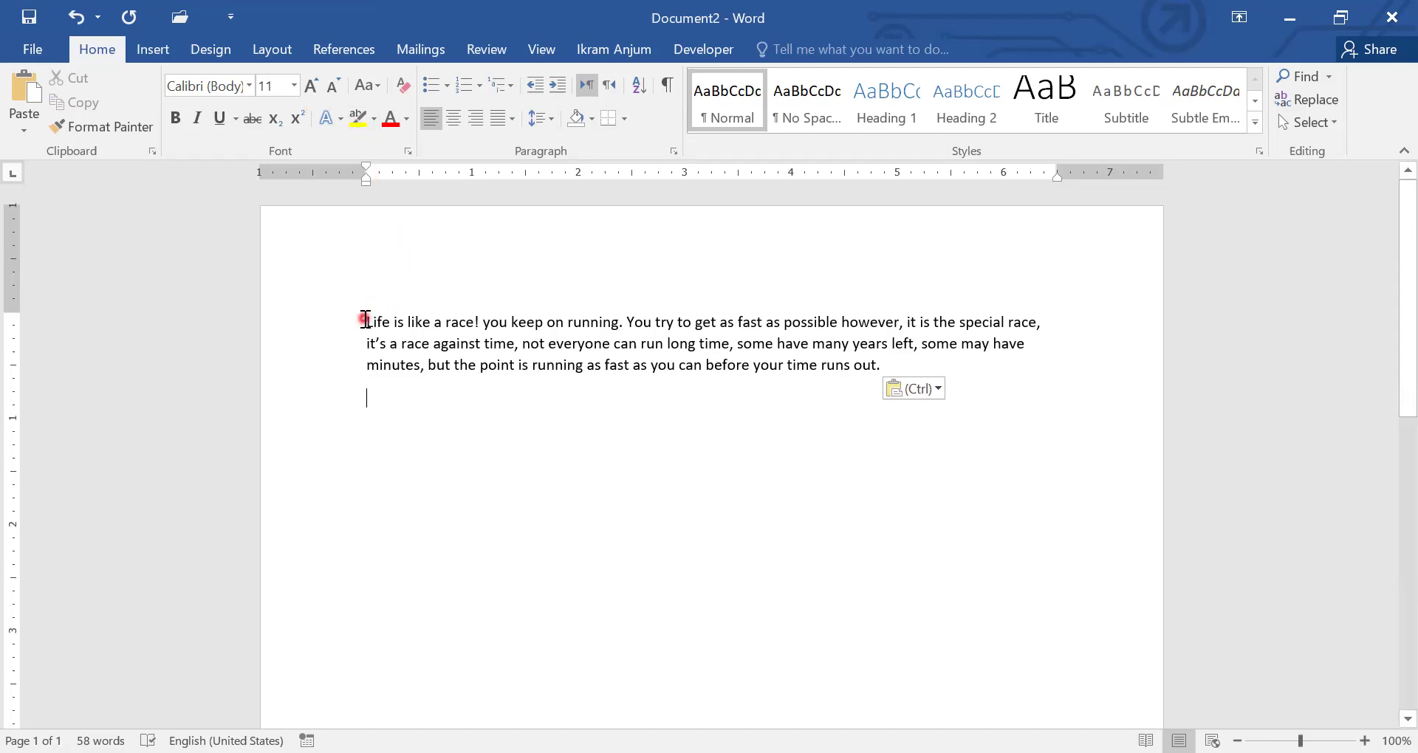
Step: Select the whole pasted paragraph and bring up the Text Effects and Typography gallery
left_click_drag(366, 320, 573, 421)
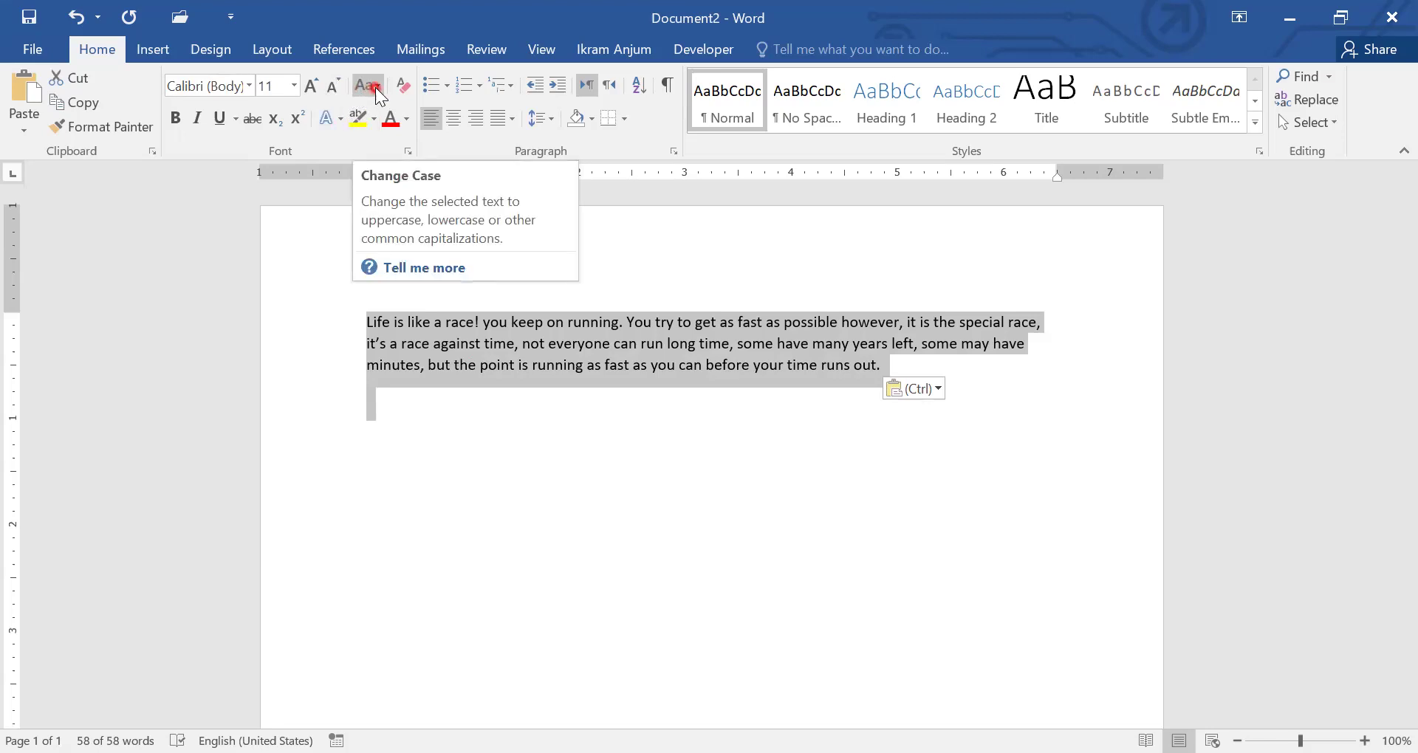
left_click(341, 124)
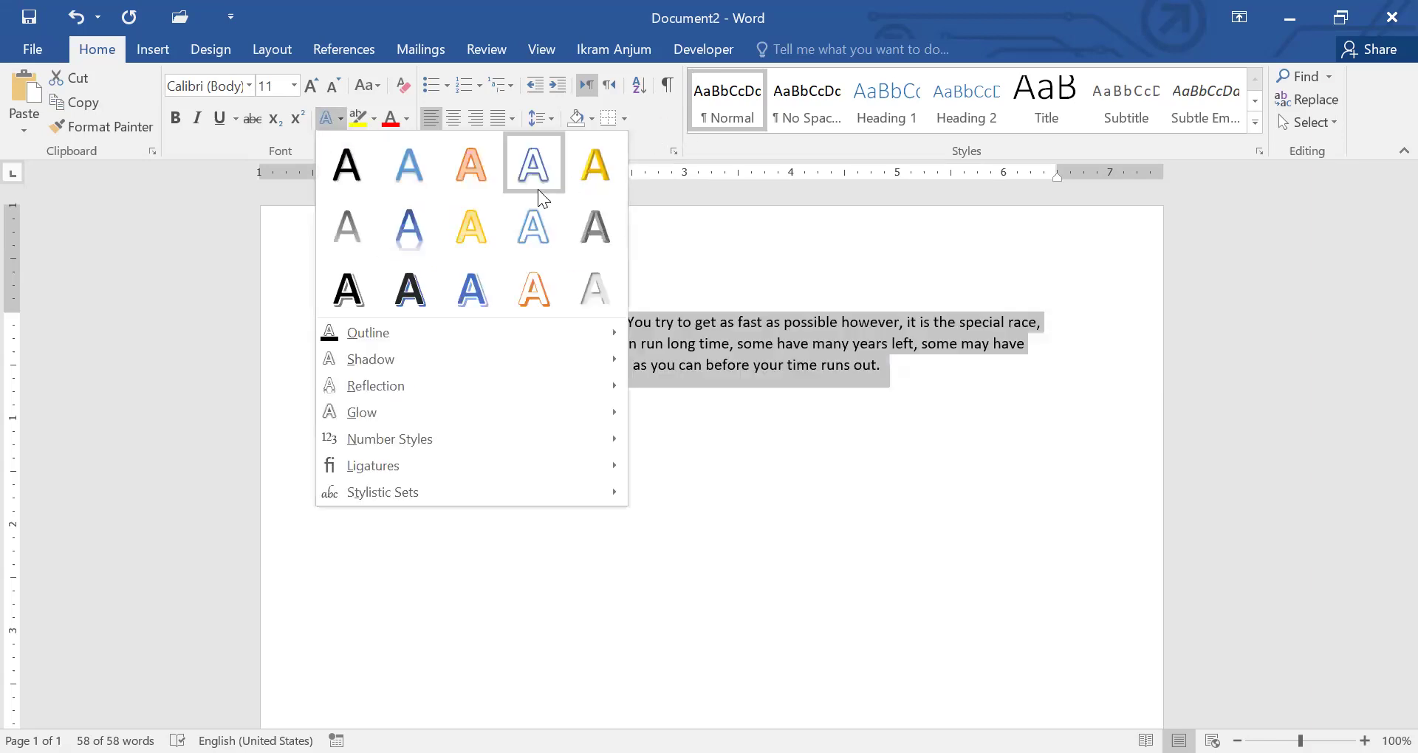
Step: Apply the yellow outlined effect, then undo it to restore plain black Calibri 11 text
left_click(594, 176)
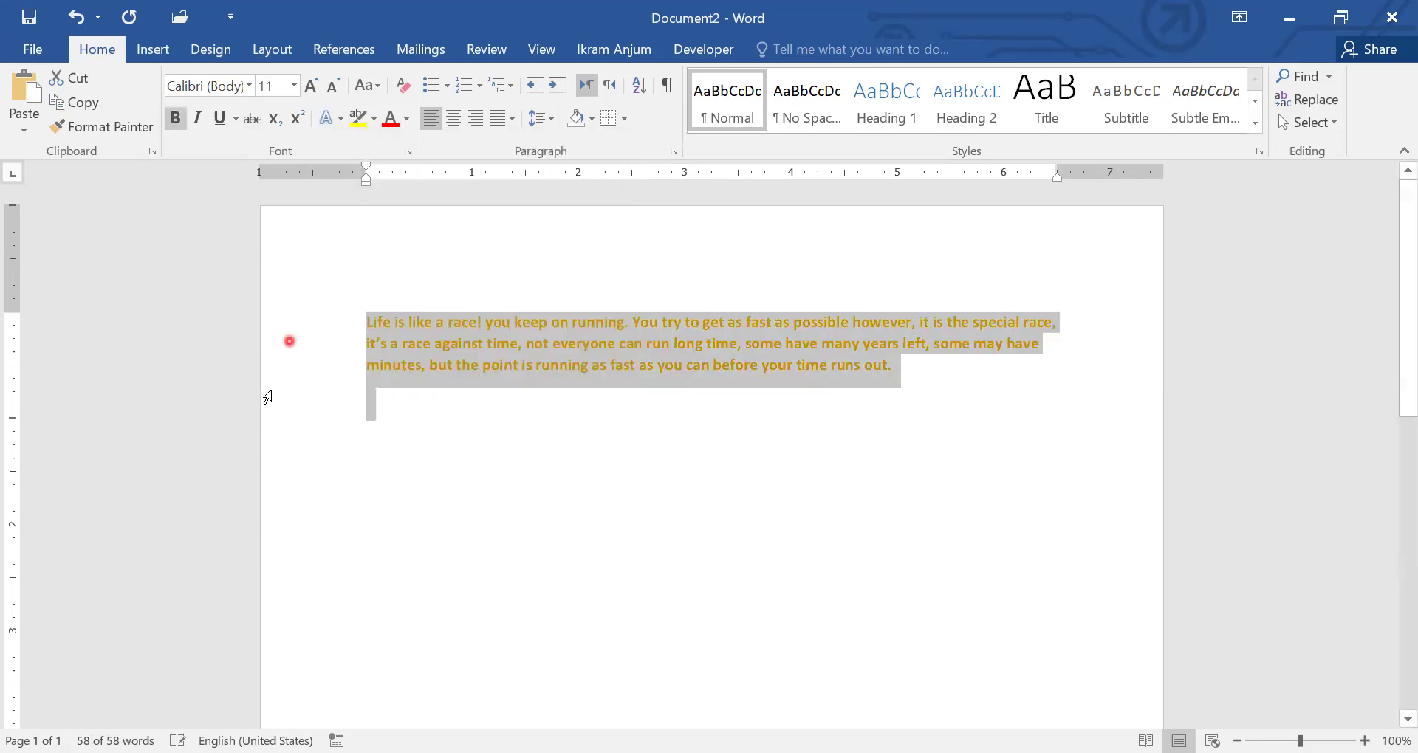
key("ctrl+z")
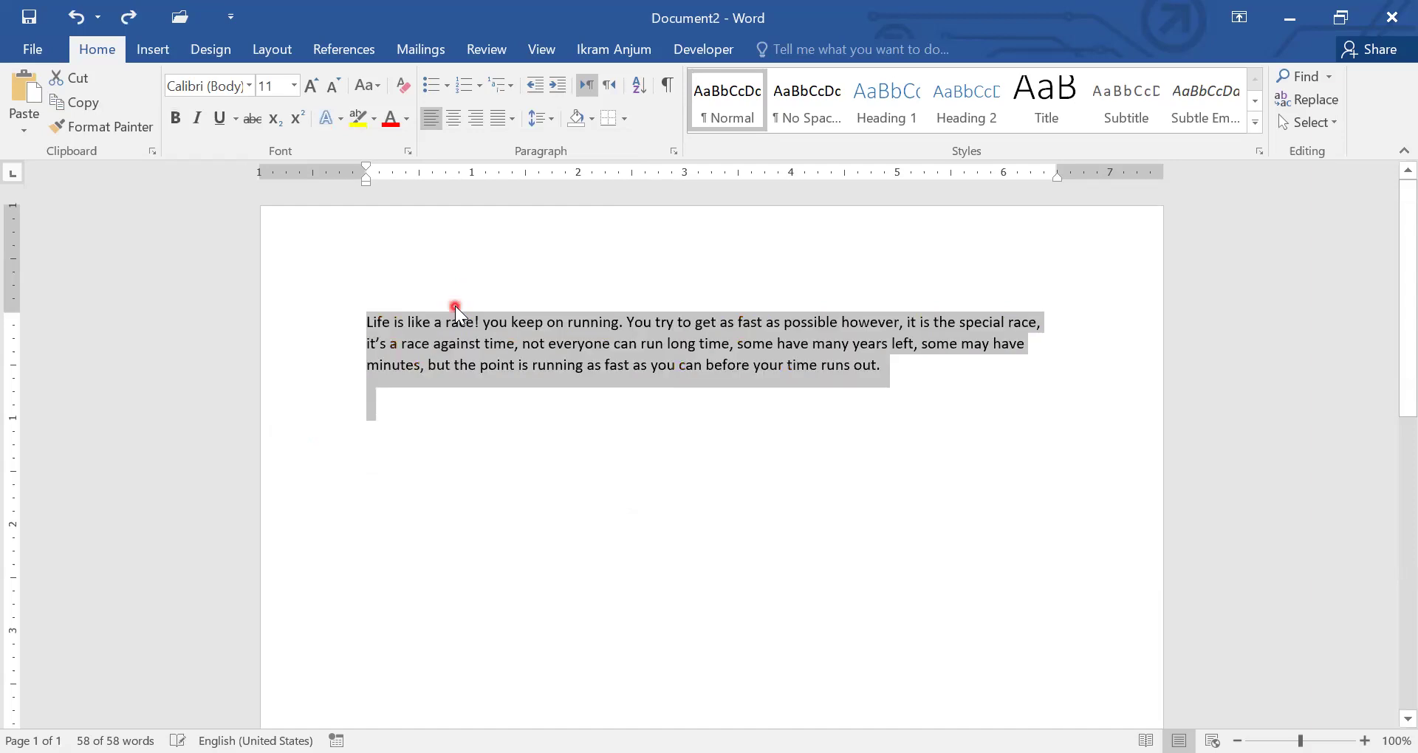
left_click(338, 121)
left_click(235, 338)
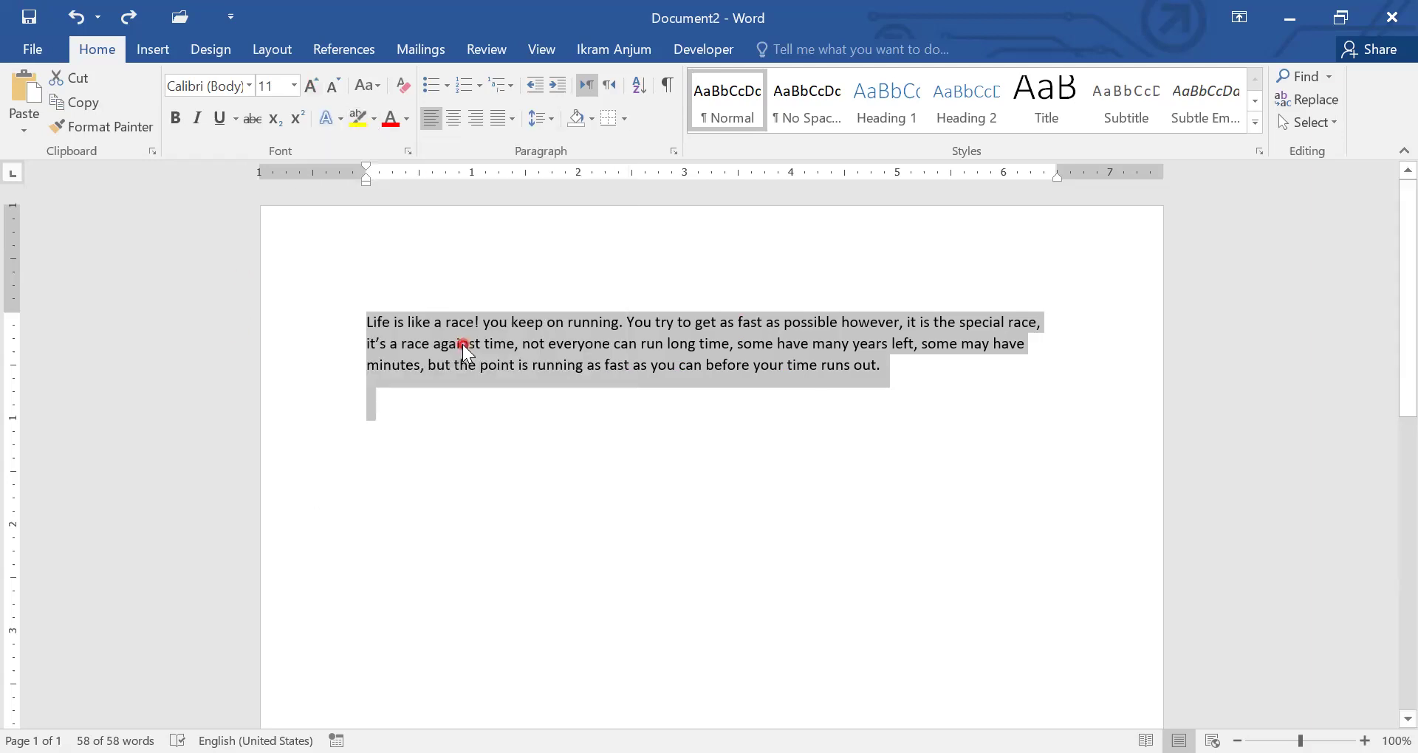
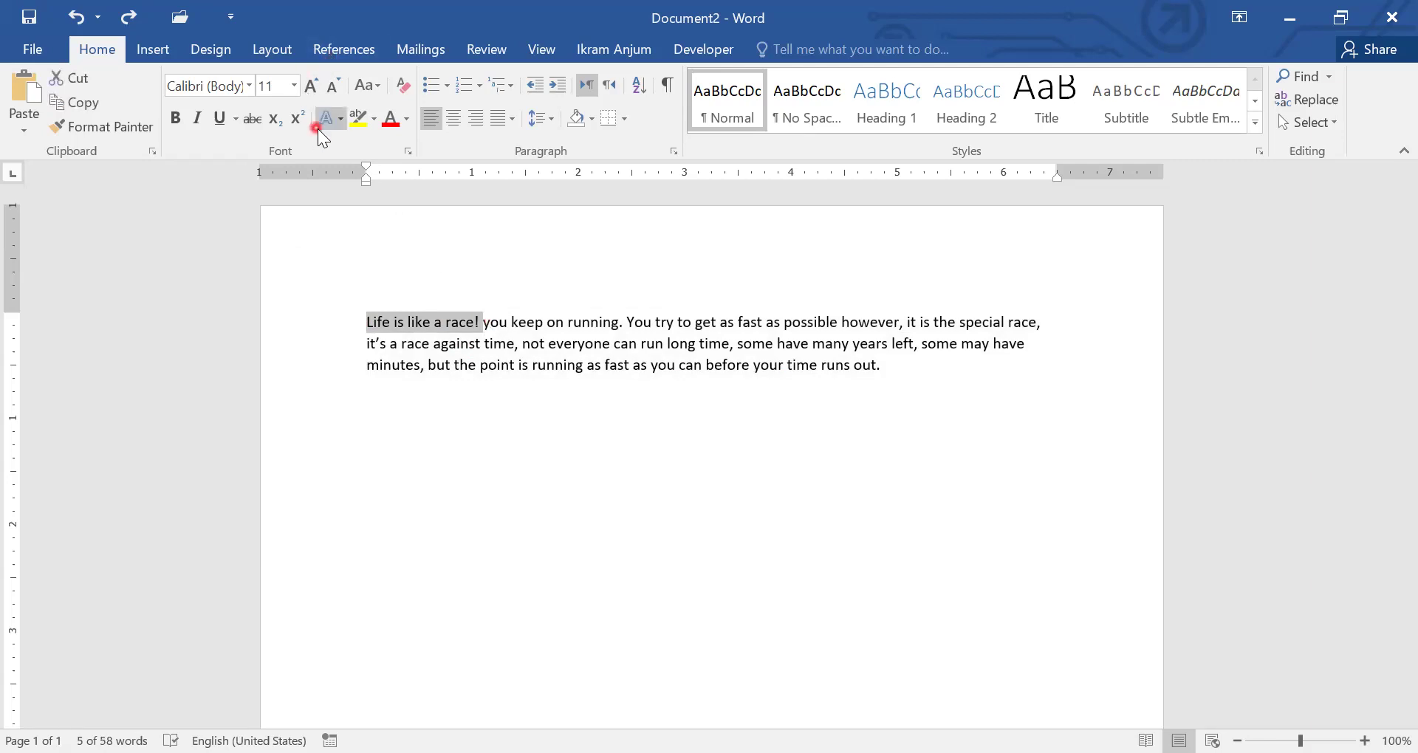
Step: Apply a grey shadowed text effect to the phrase 'Life is like a race!' and check the result
left_click(343, 118)
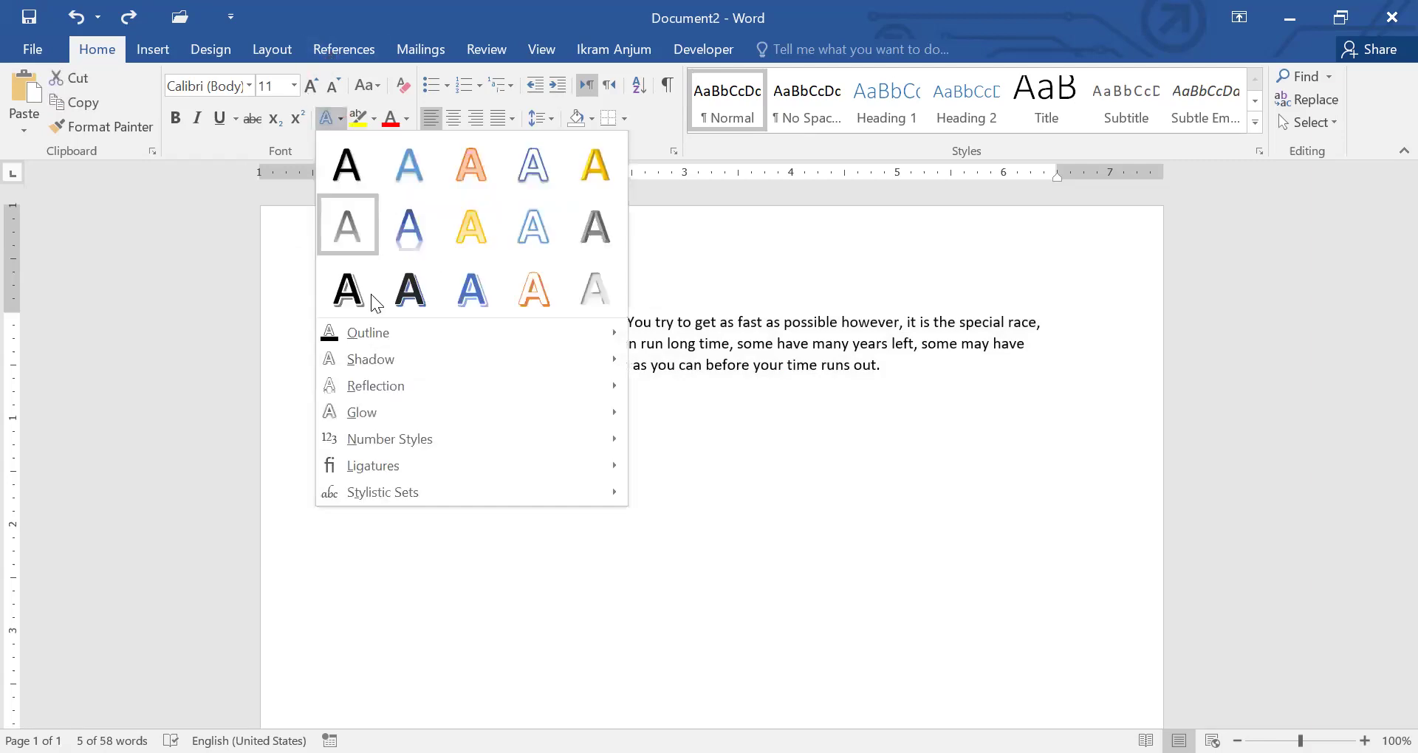
left_click(436, 331)
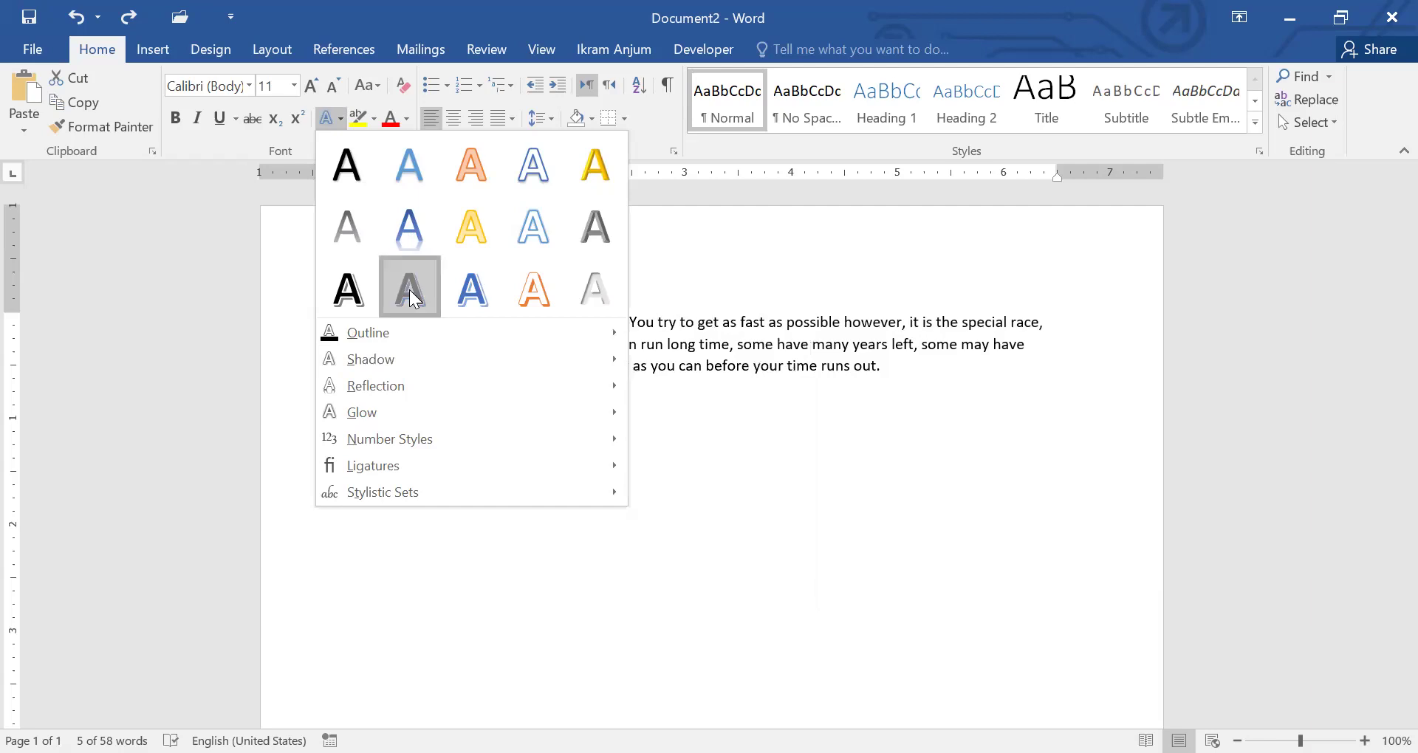
key("Escape")
left_click(563, 279)
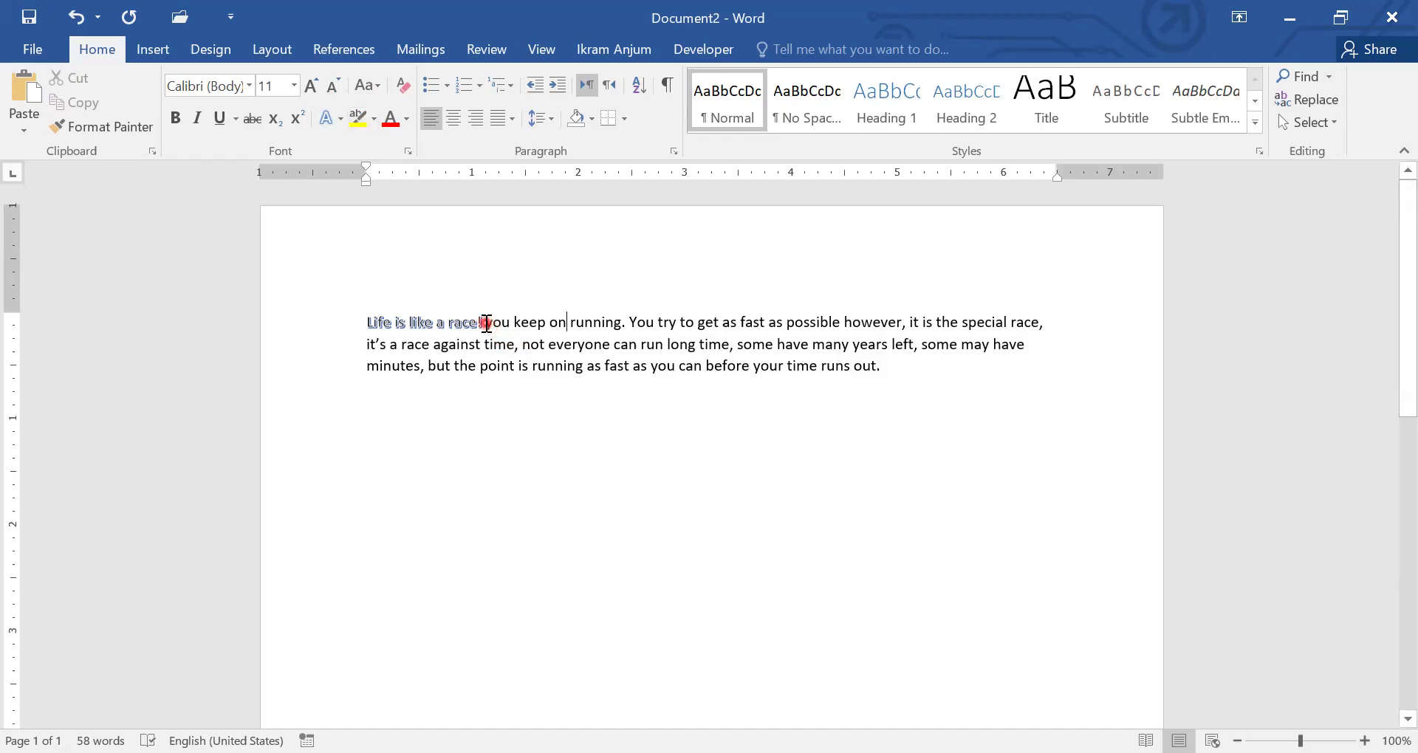
left_click_drag(487, 323, 629, 320)
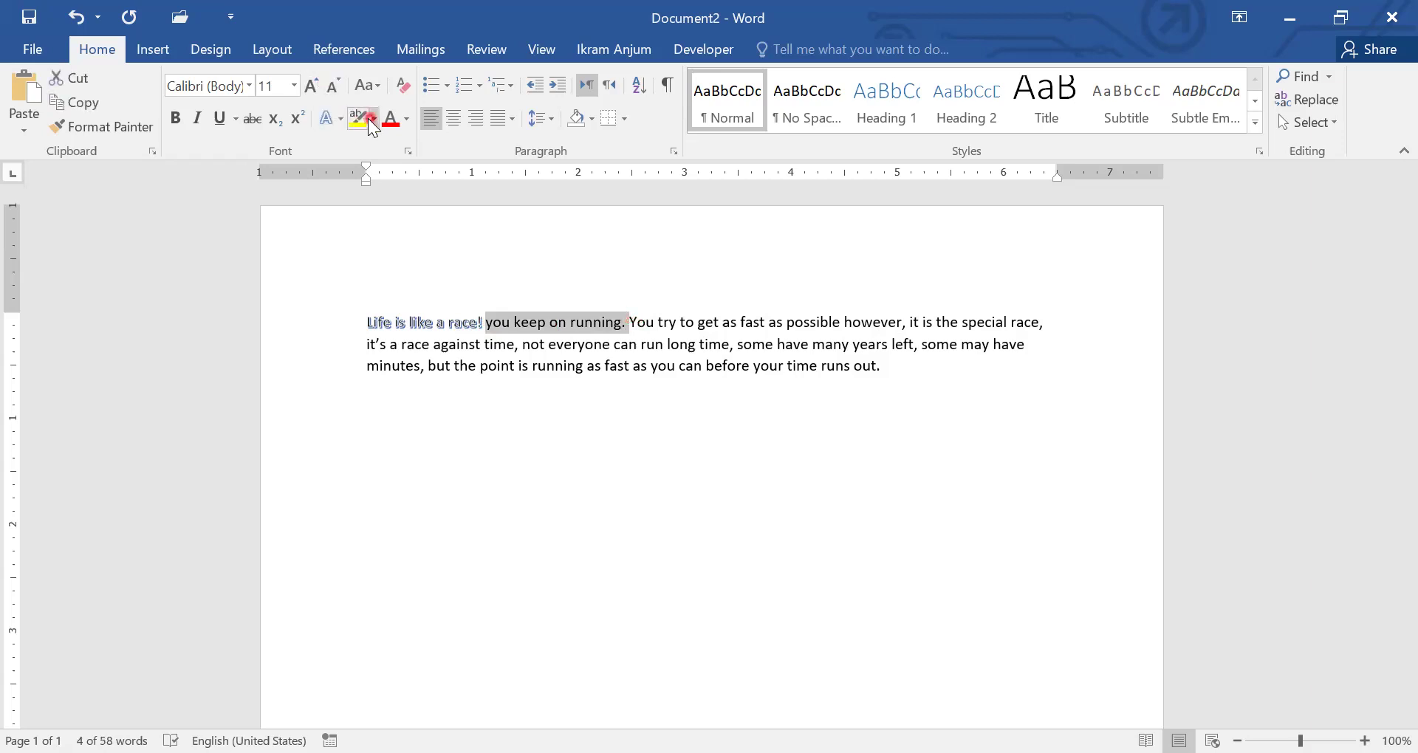
left_click(360, 119)
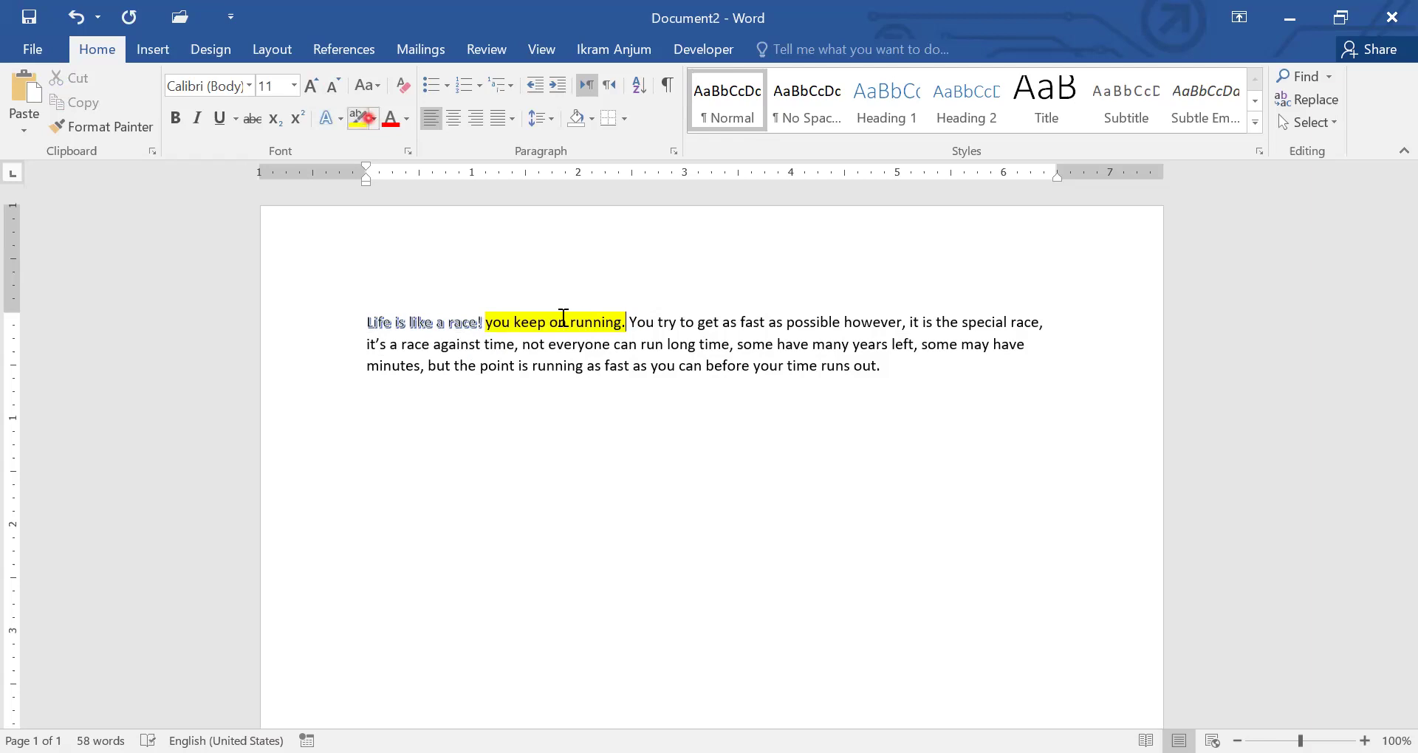
left_click(545, 288)
left_click(398, 118)
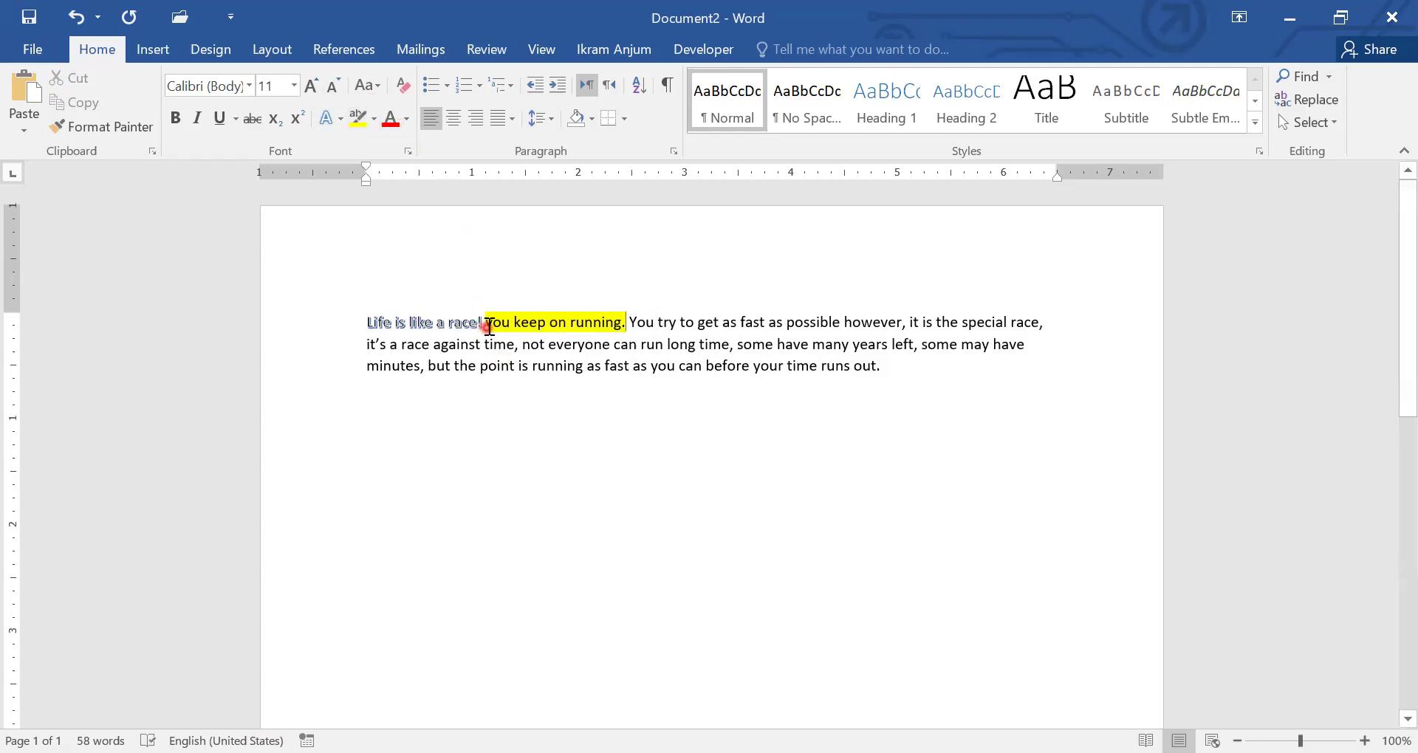
left_click_drag(485, 327, 627, 328)
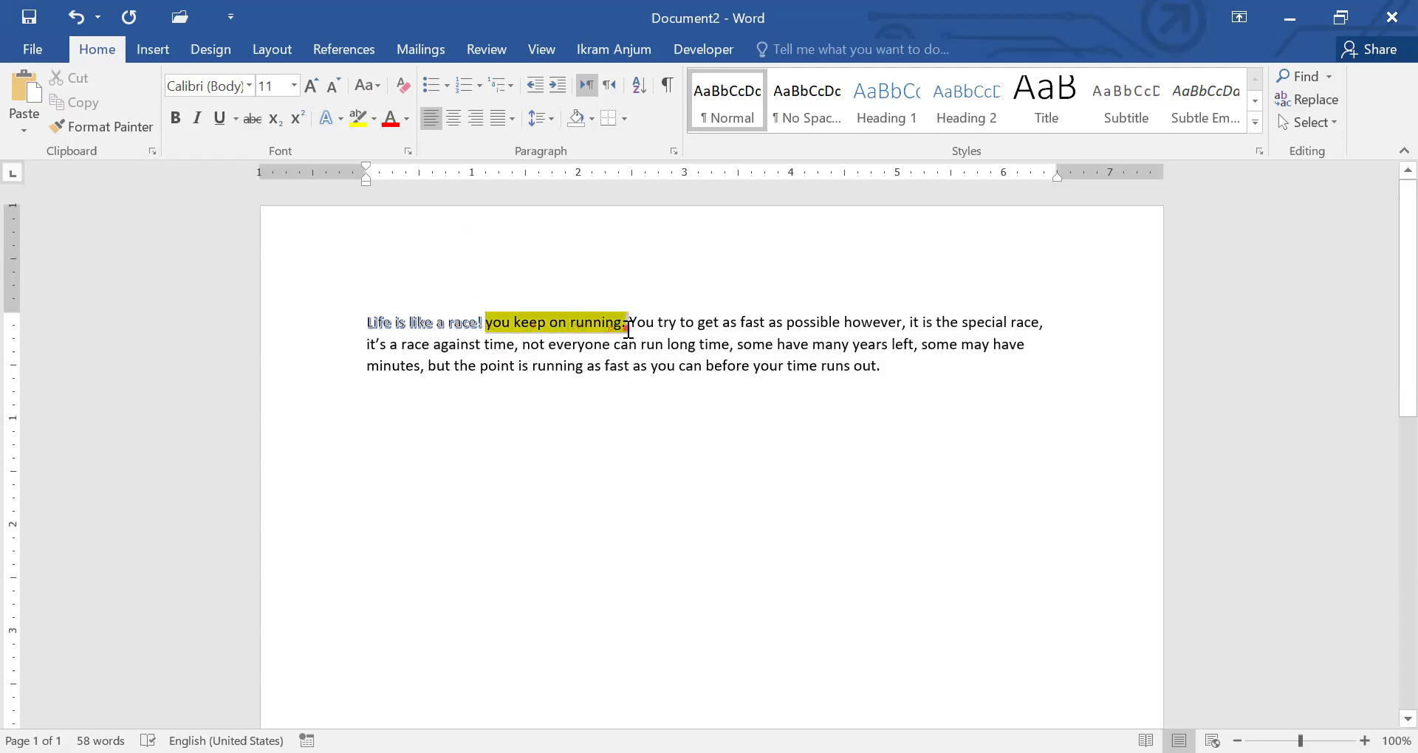
left_click(376, 123)
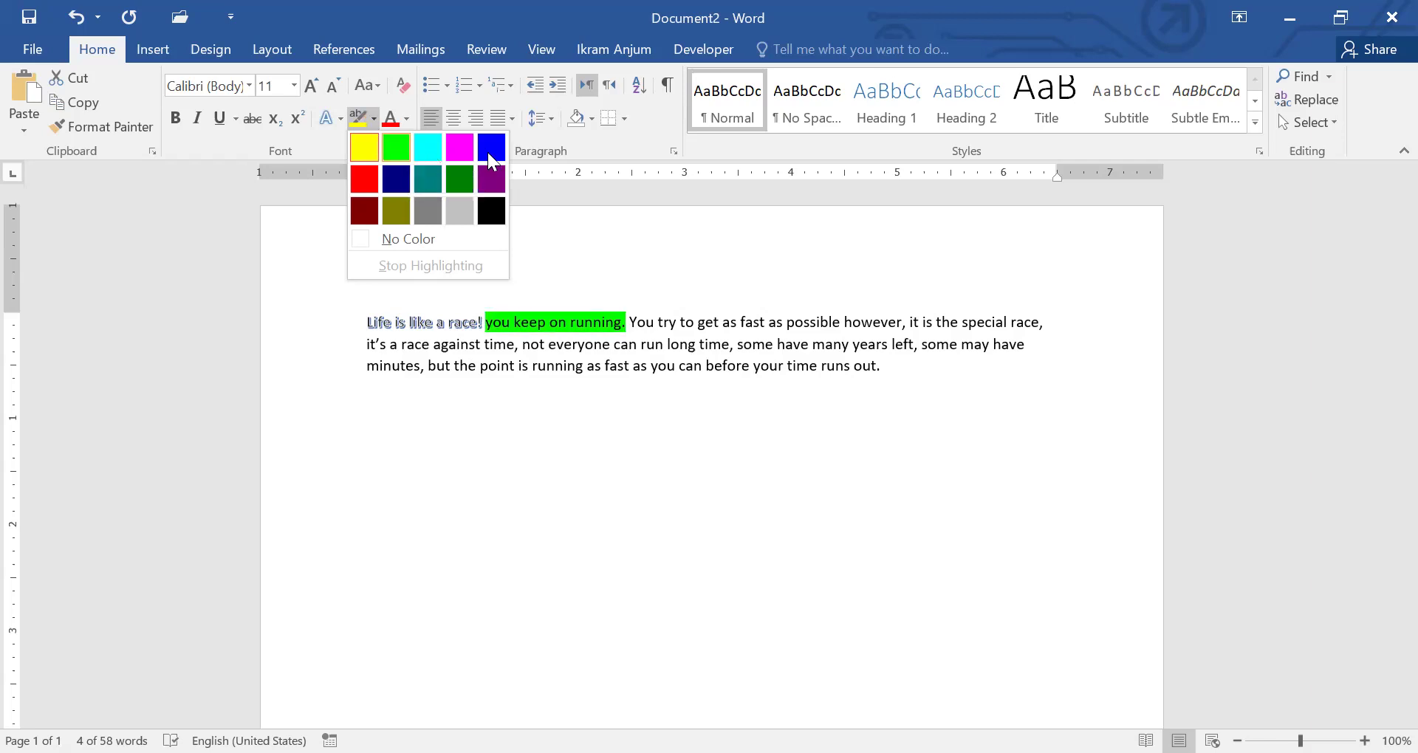
left_click(387, 143)
left_click(600, 270)
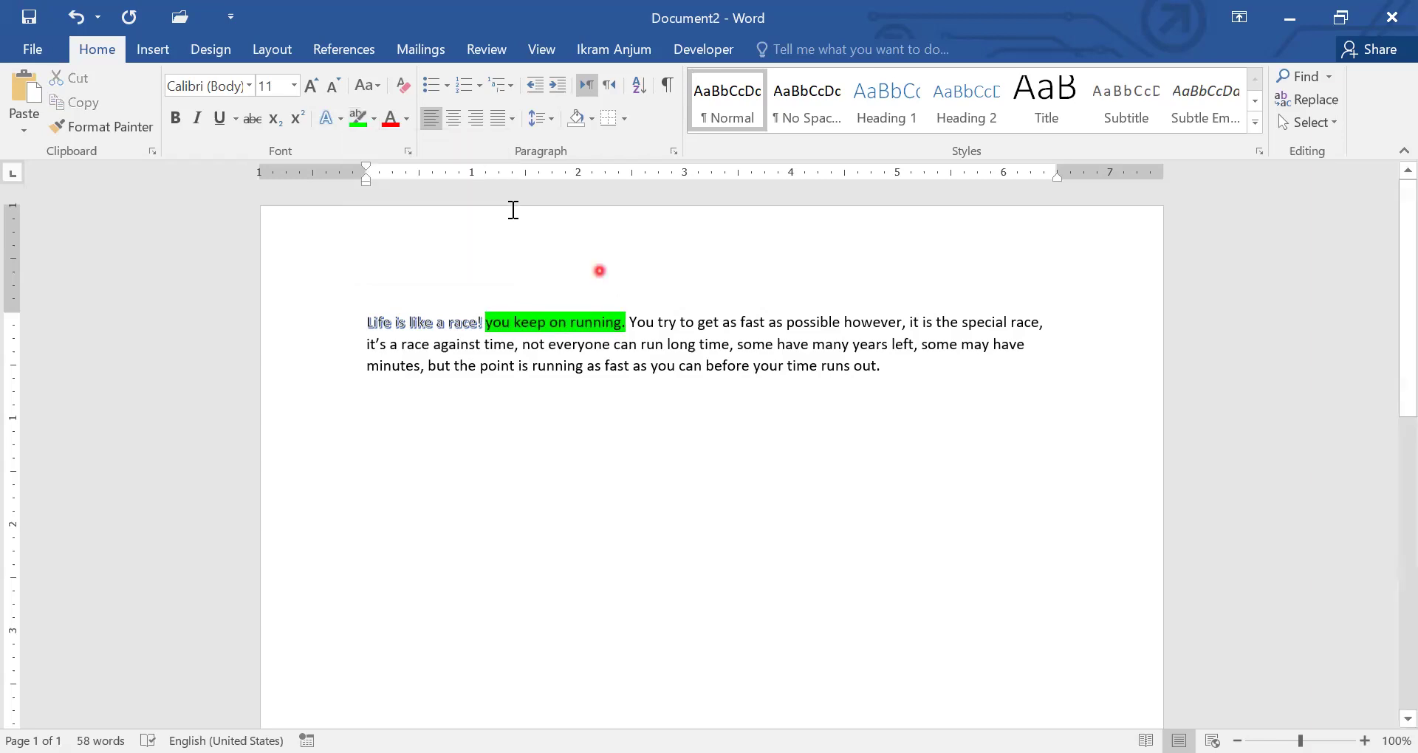
left_click(311, 85)
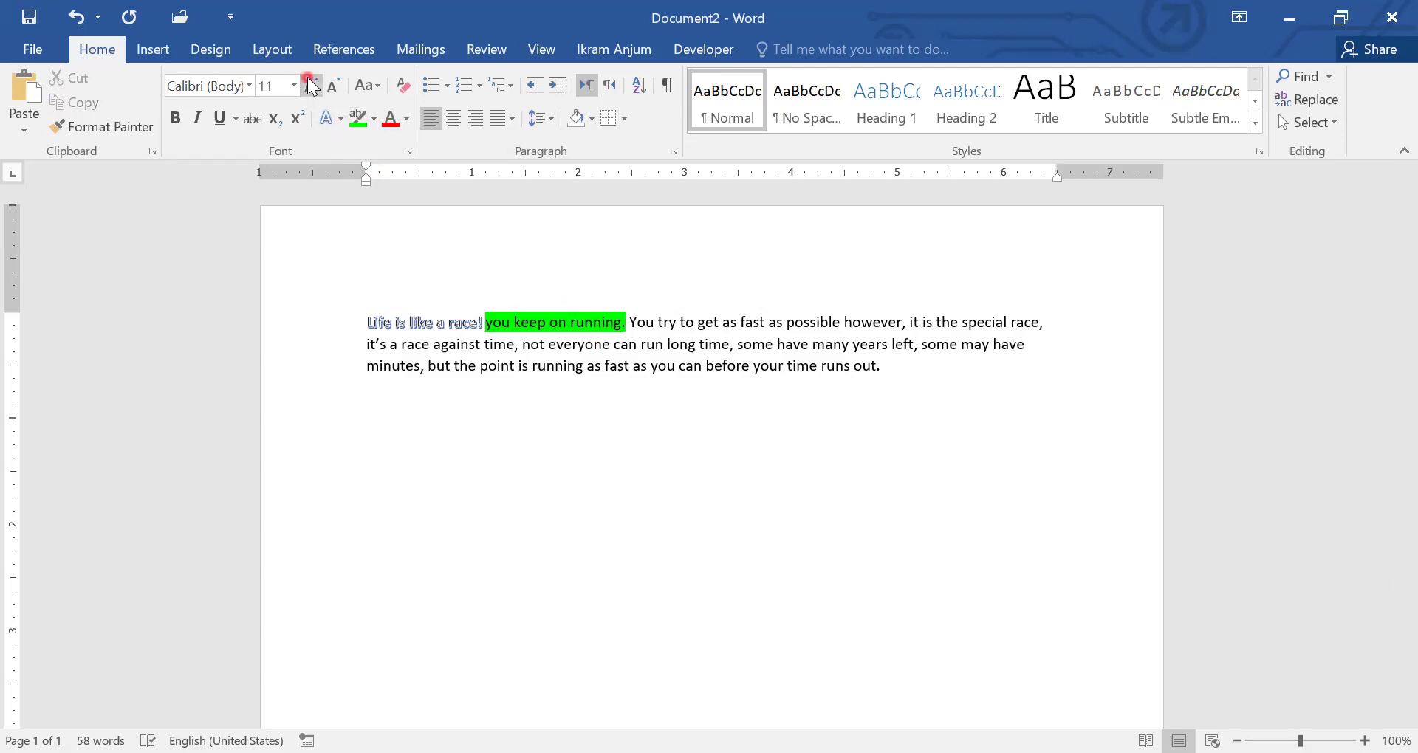
left_click(485, 322)
key("shift+F3")
left_click_drag(486, 323, 625, 325)
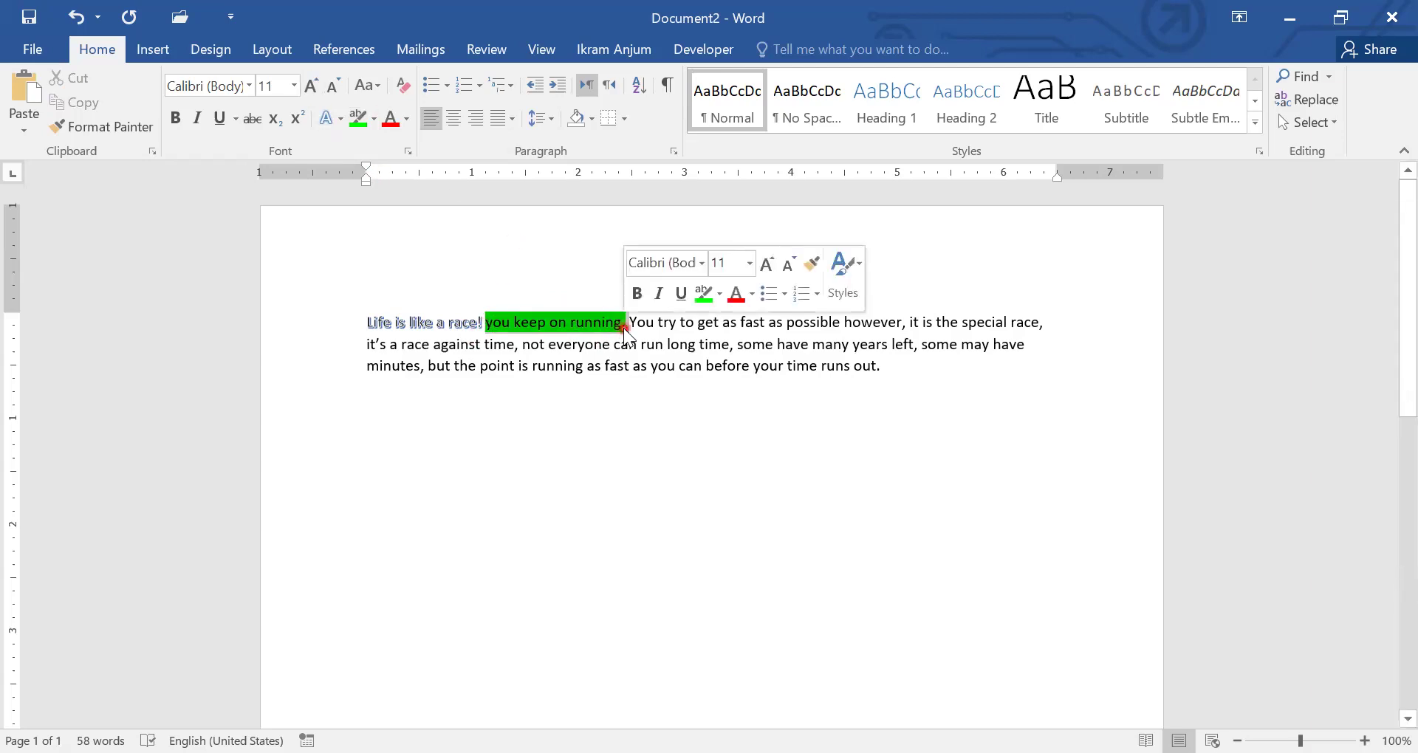
left_click(382, 138)
left_click(374, 125)
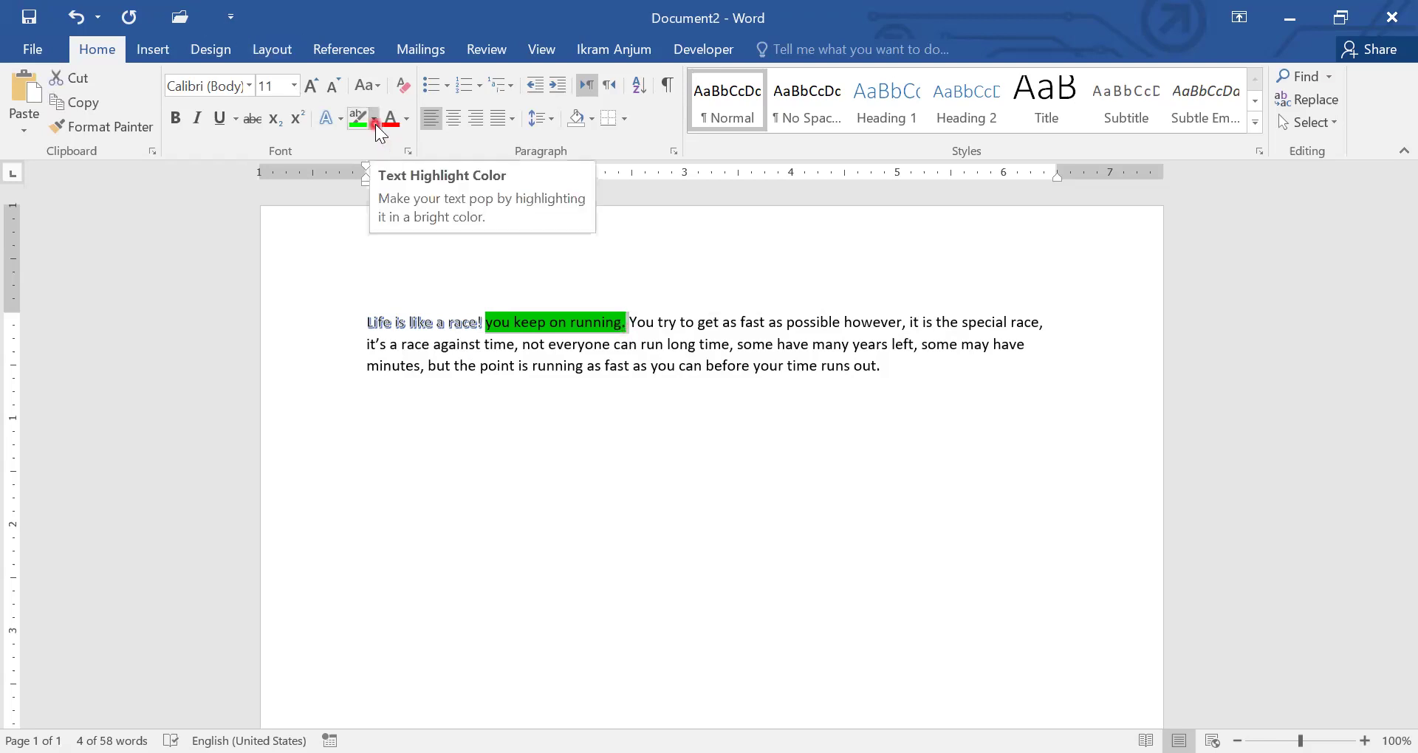
left_click(375, 125)
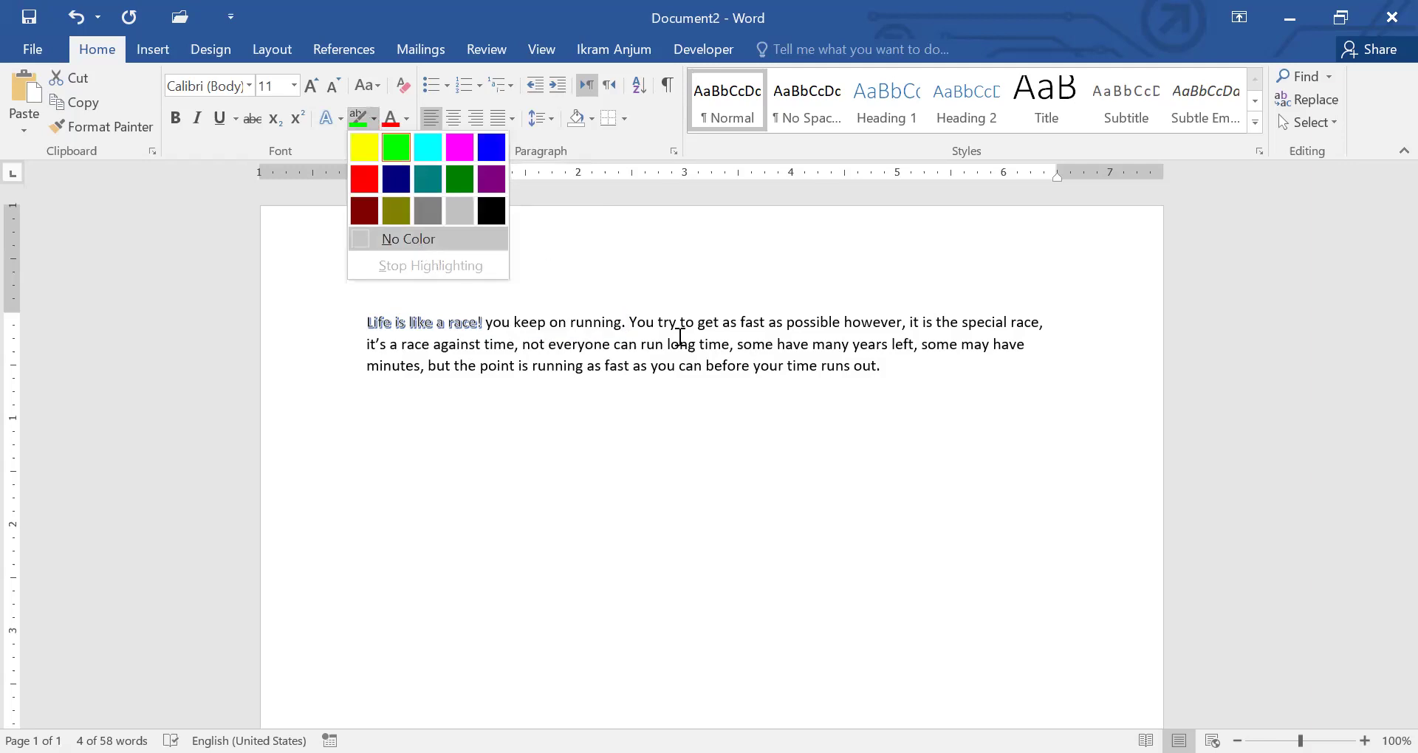
left_click(520, 258)
left_click(627, 316)
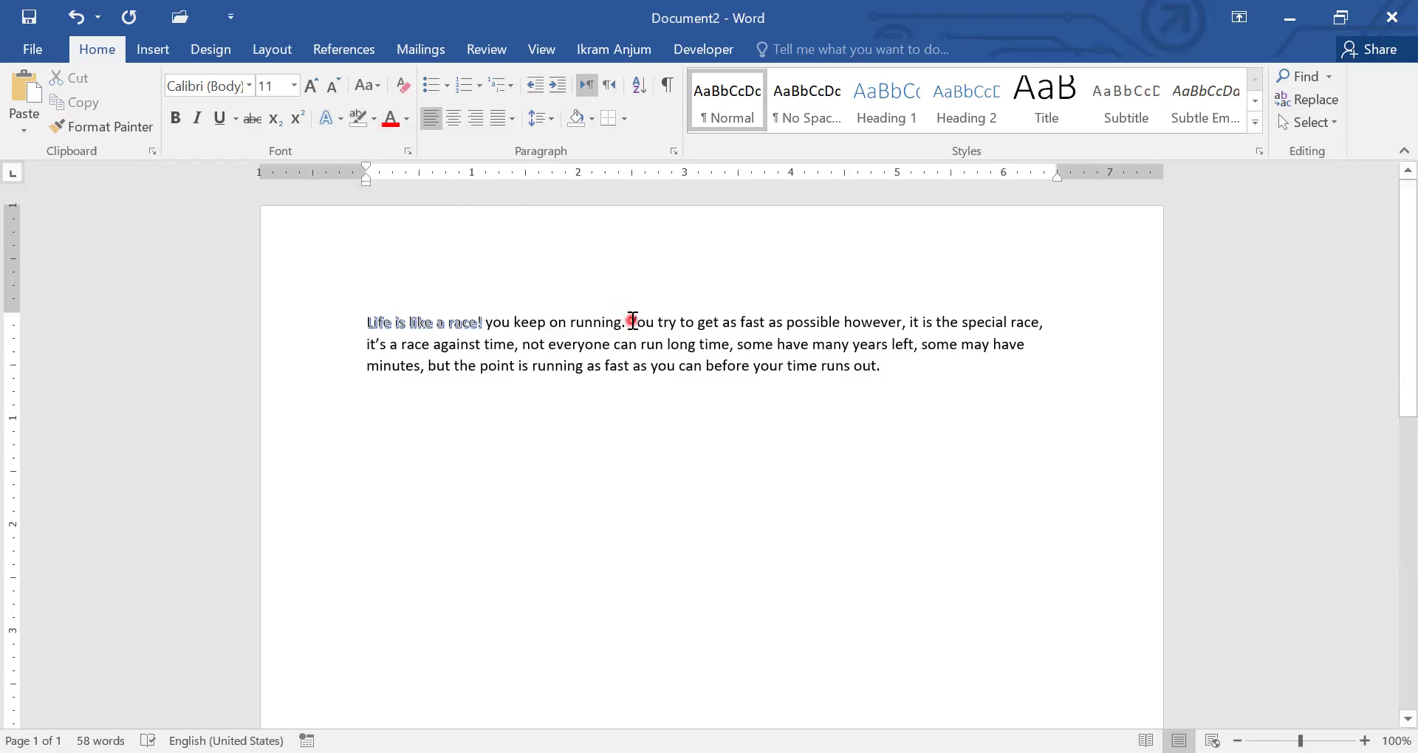
Step: Colour the phrase 'You try to get as fast as possible' Red from Standard Colors
left_click(412, 126)
left_click_drag(628, 322, 805, 327)
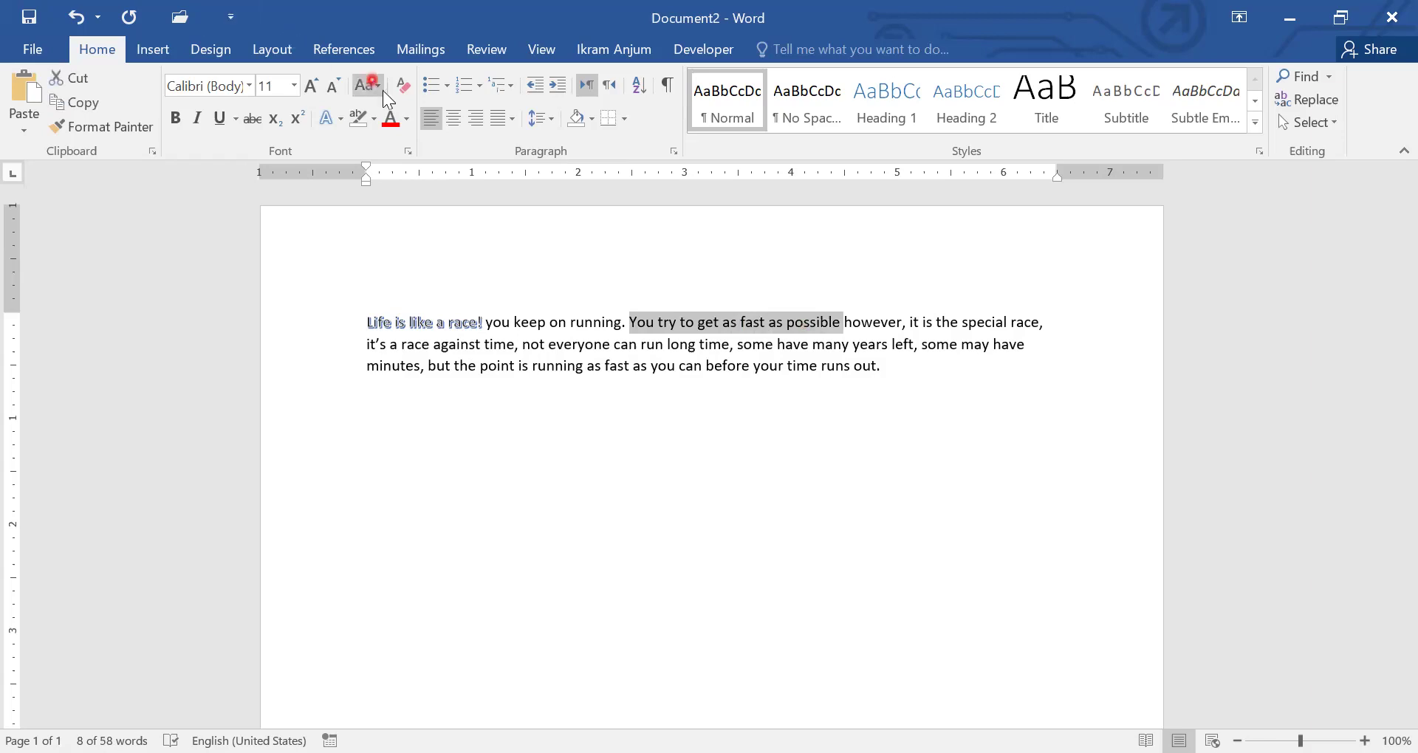
left_click(408, 120)
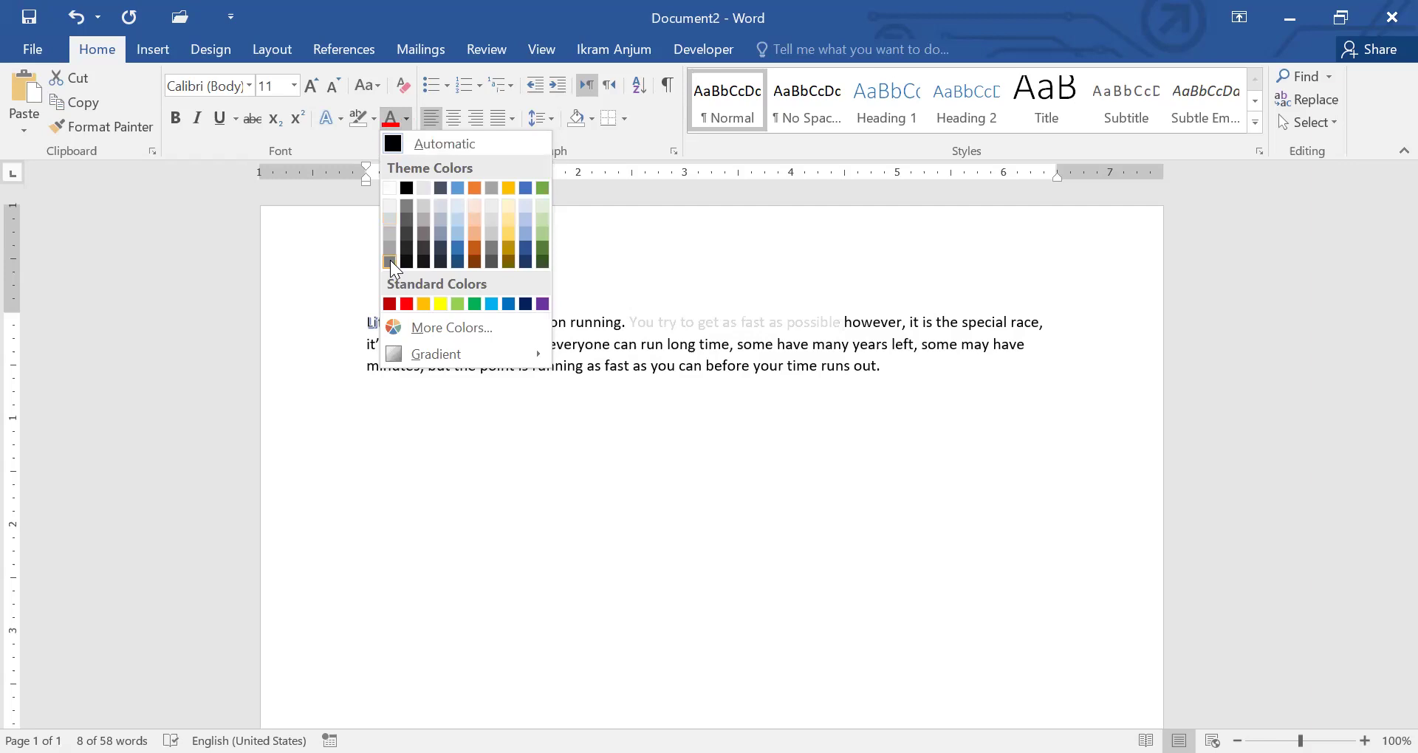
left_click(408, 303)
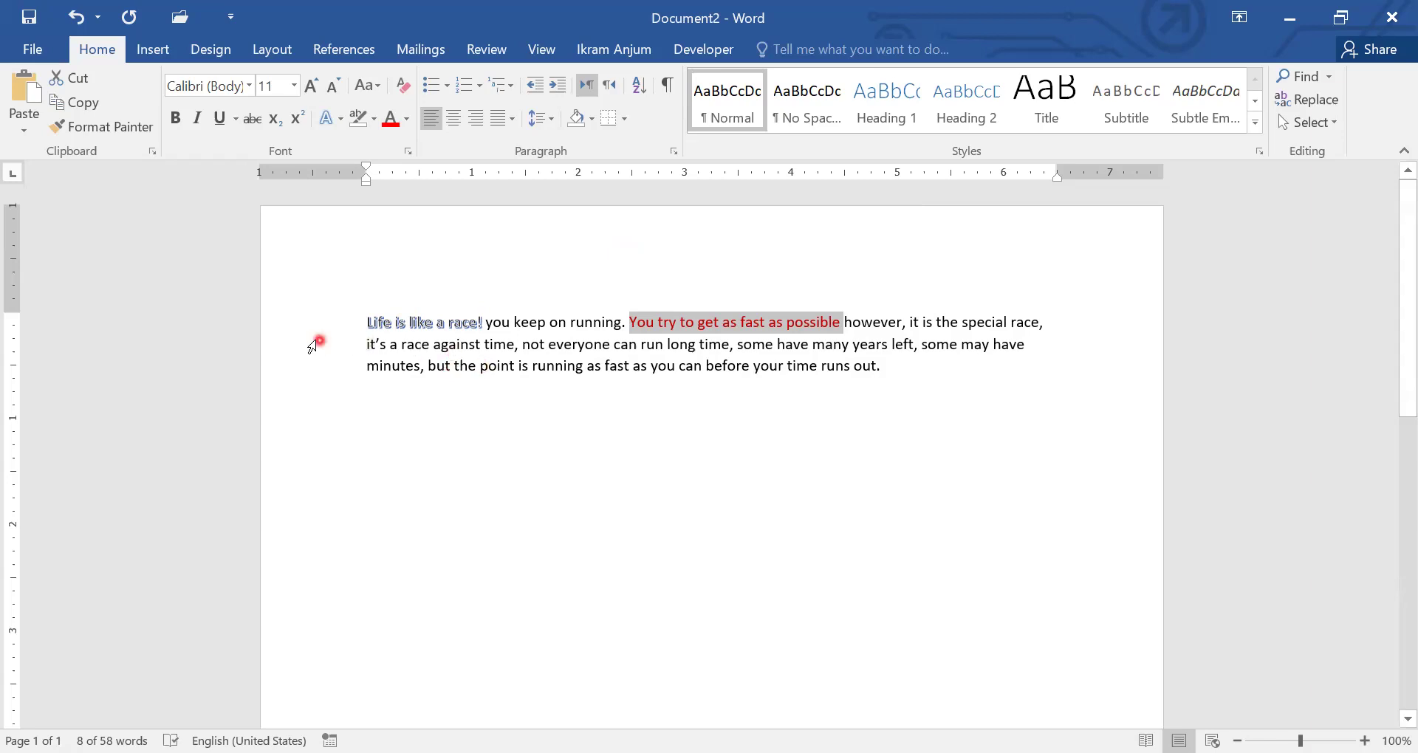
Step: Make the lines from 'it's a race against time' to 'runs out.' bold, italic and underlined
mouse_move(368, 344)
left_mouse_down()
mouse_move(494, 378)
mouse_move(946, 382)
left_mouse_up()
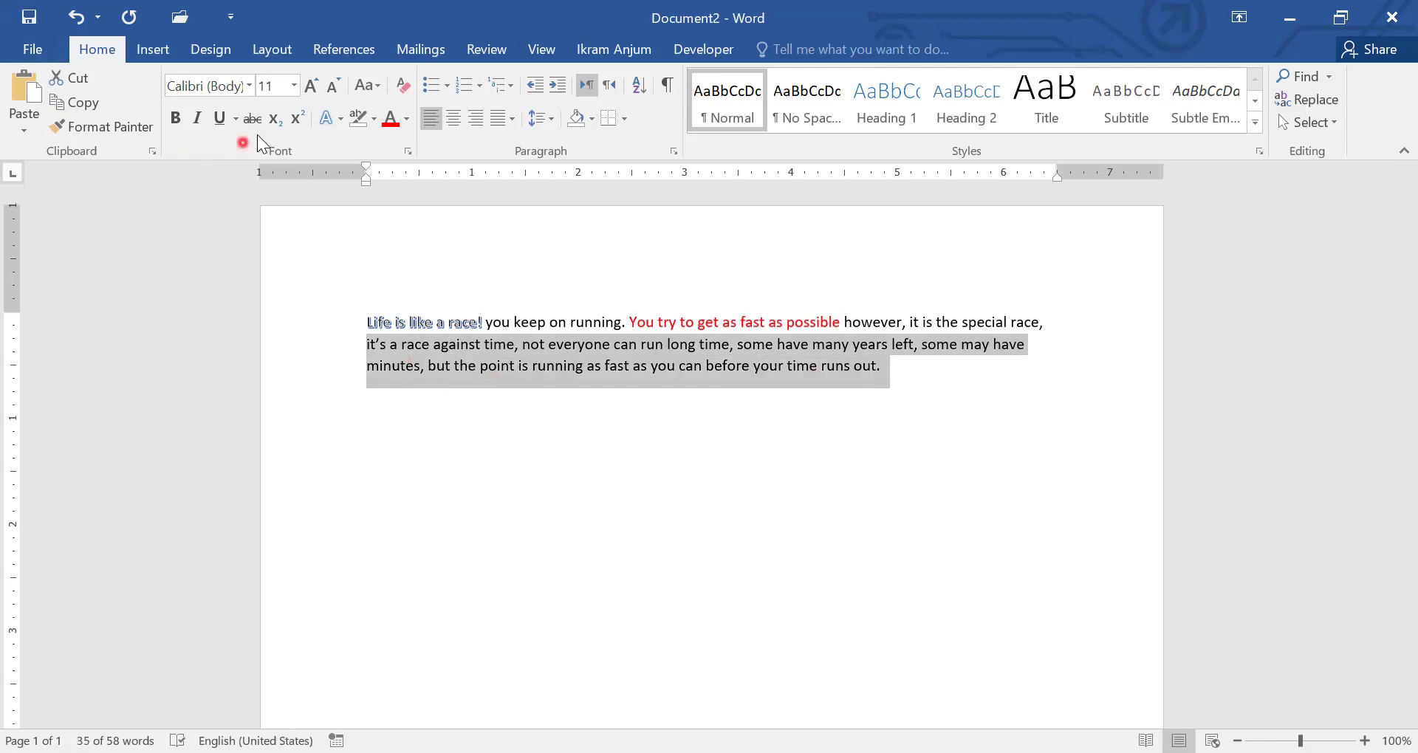
left_click(178, 120)
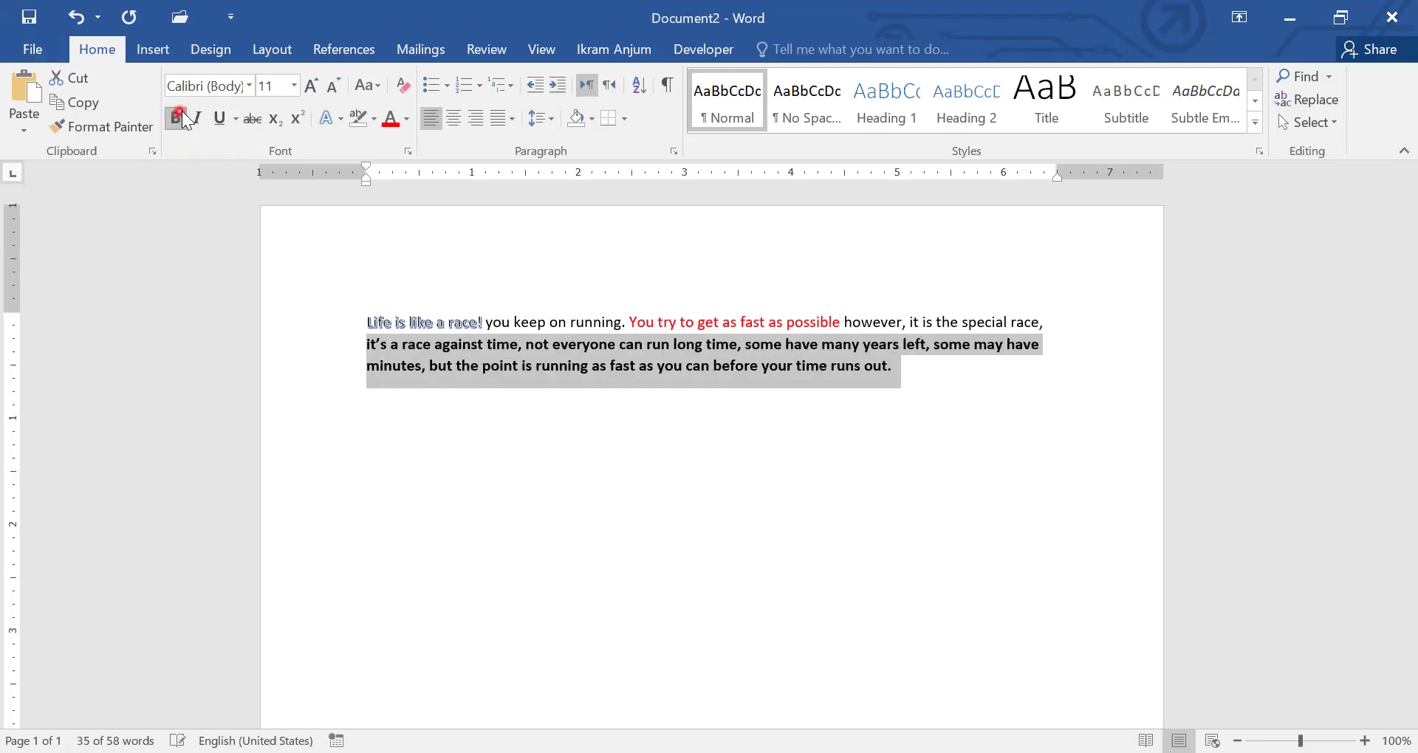
left_click(196, 118)
left_click(216, 119)
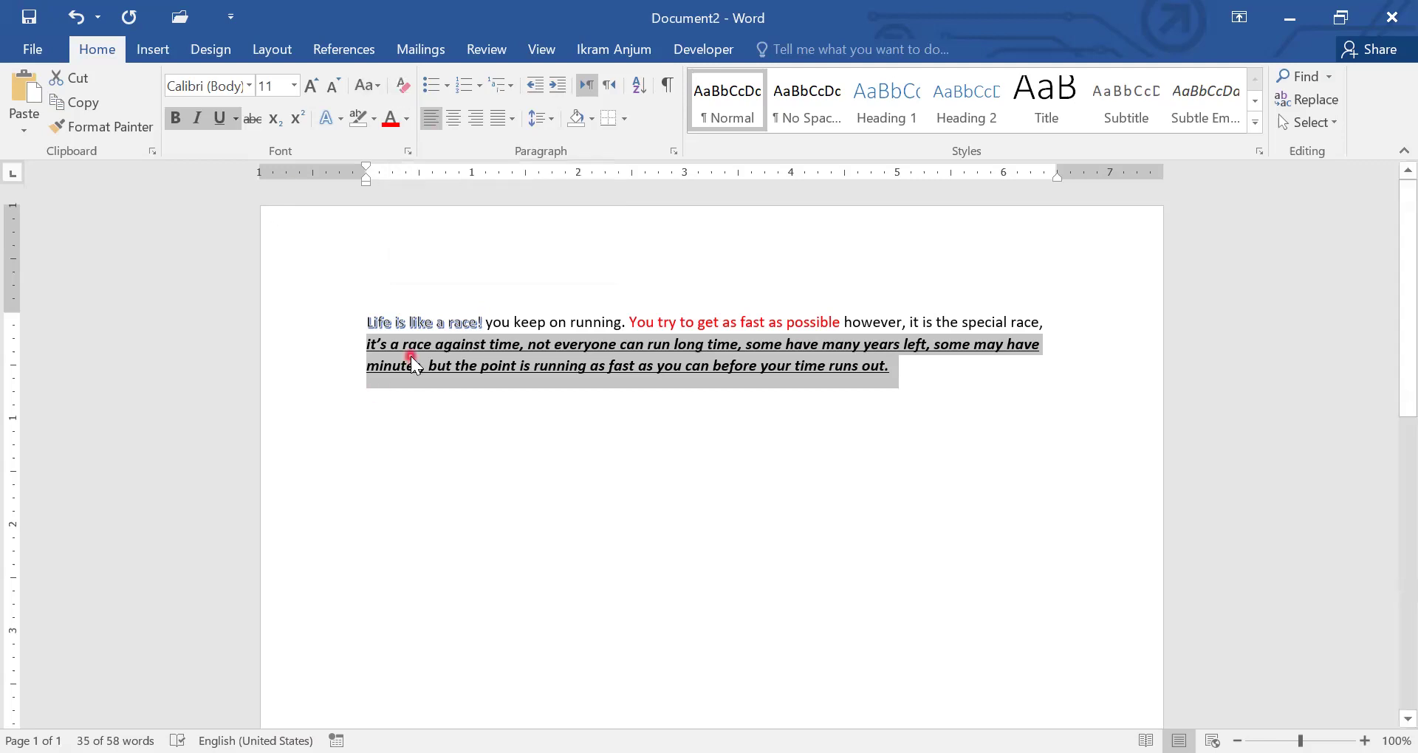
key("ctrl+a")
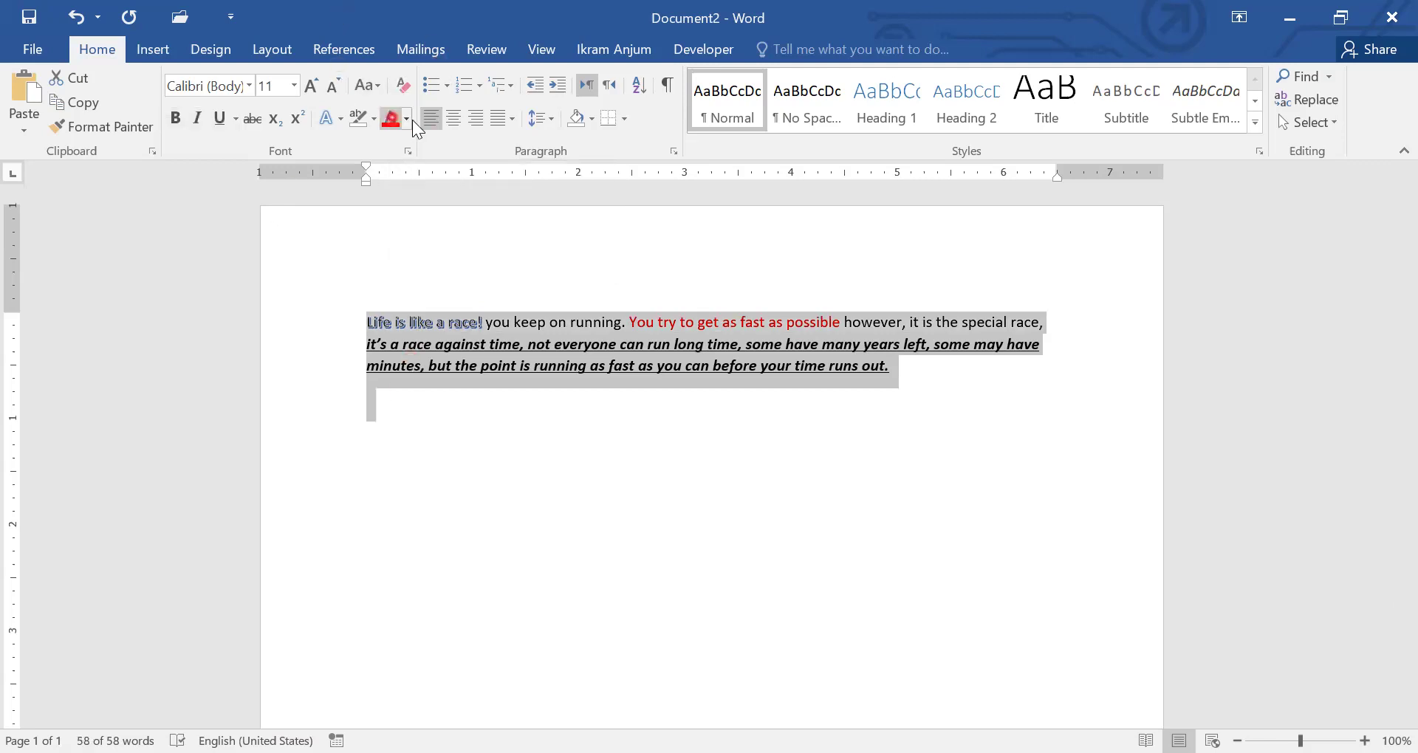
Step: Use Clear All Formatting to remove the shadow, red colour, bold, italic and underline
left_click(403, 85)
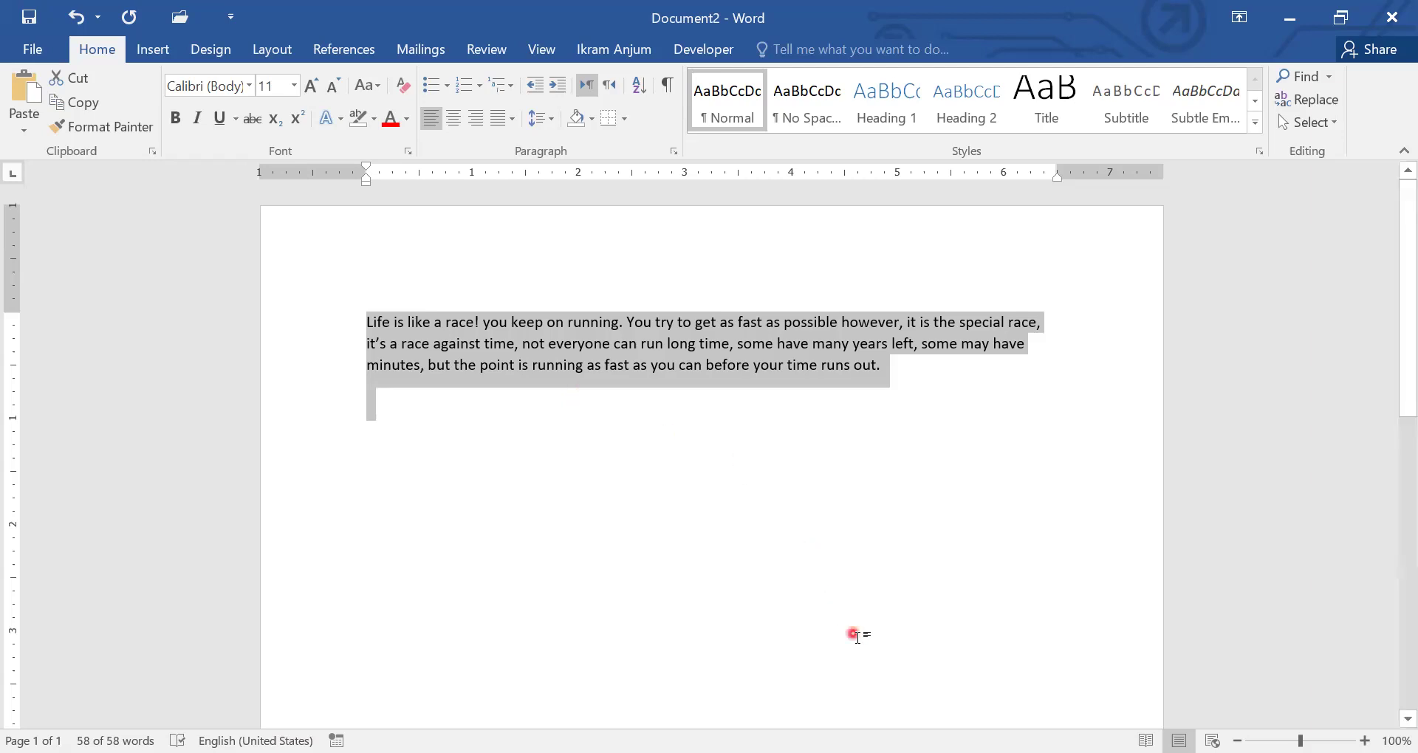
left_click(854, 635)
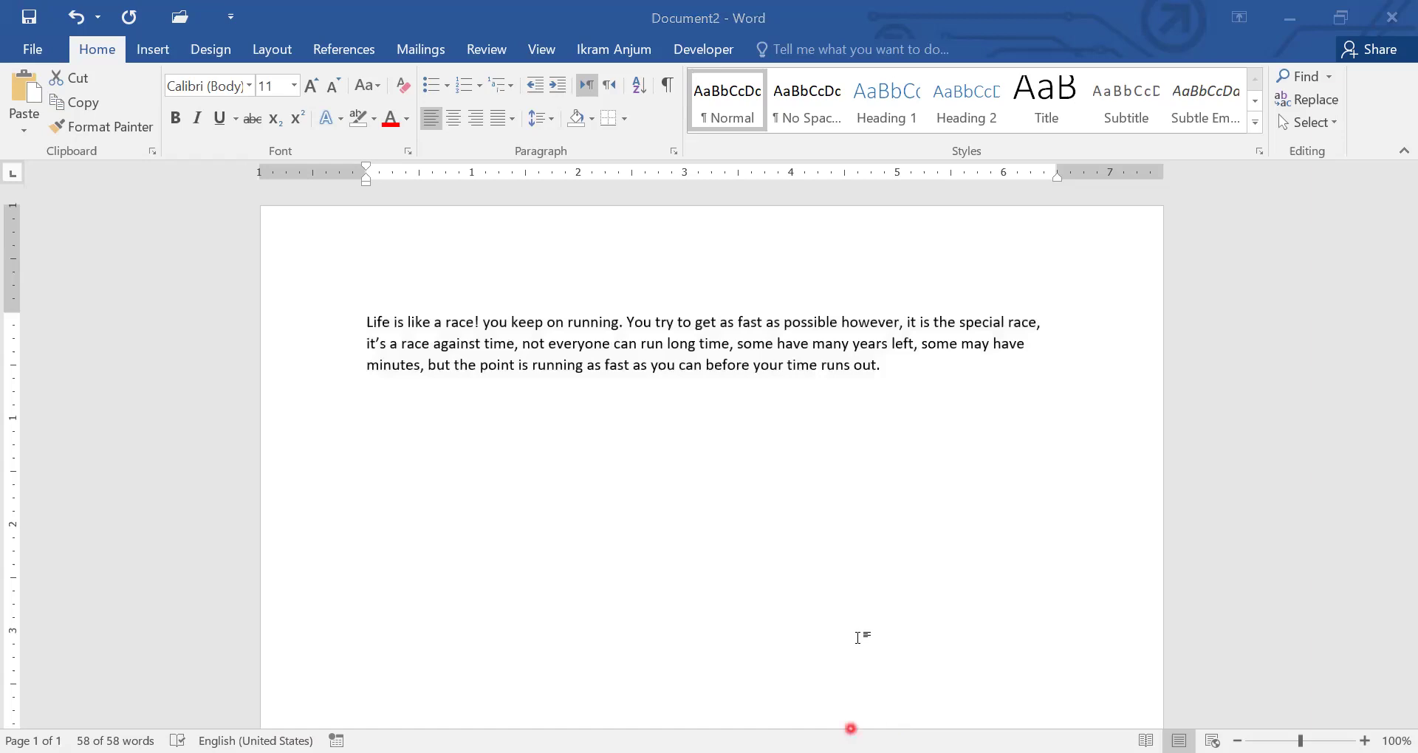